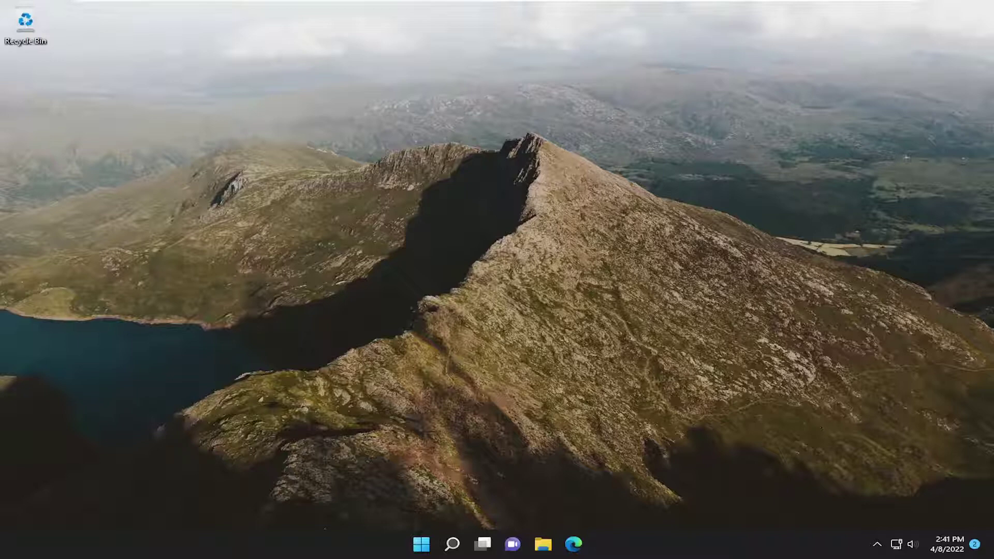
# Search Windows for 'group policy' and open the Edit group policy result
pyautogui.click(453, 545)
pyautogui.write('group policy')
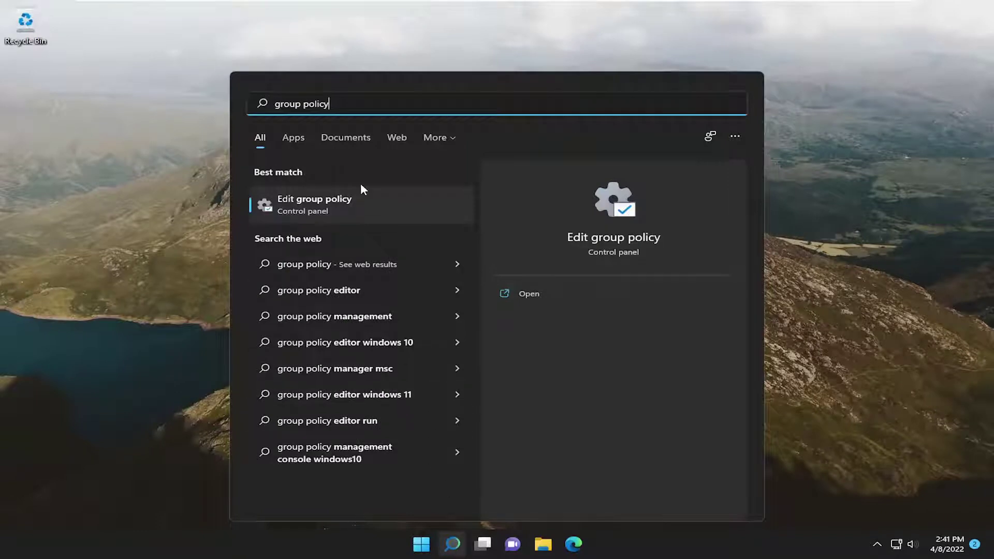
pyautogui.click(317, 204)
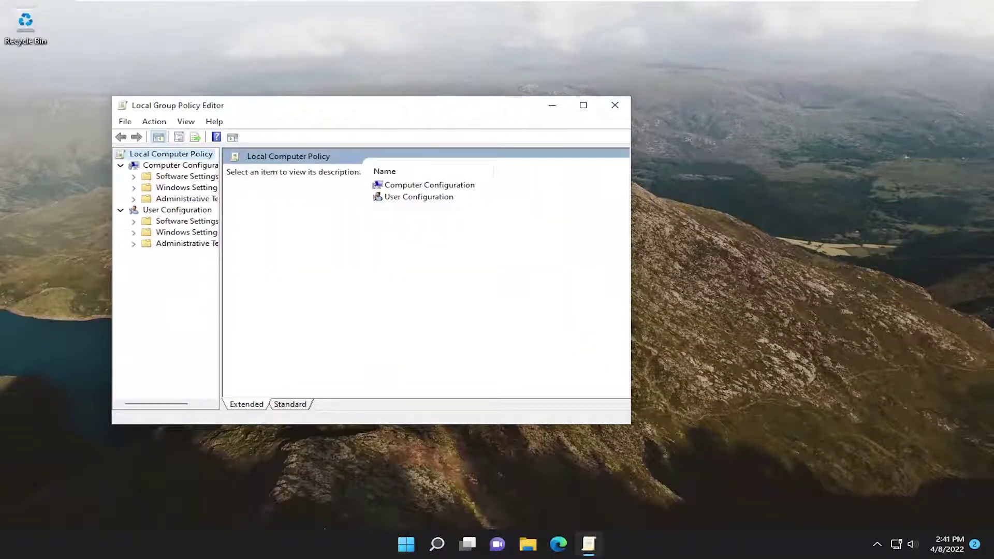
# Move and enlarge the editor window and widen the policy tree pane
pyautogui.moveTo(352, 110); pyautogui.dragTo(451, 74)
pyautogui.moveTo(732, 390); pyautogui.dragTo(781, 435)
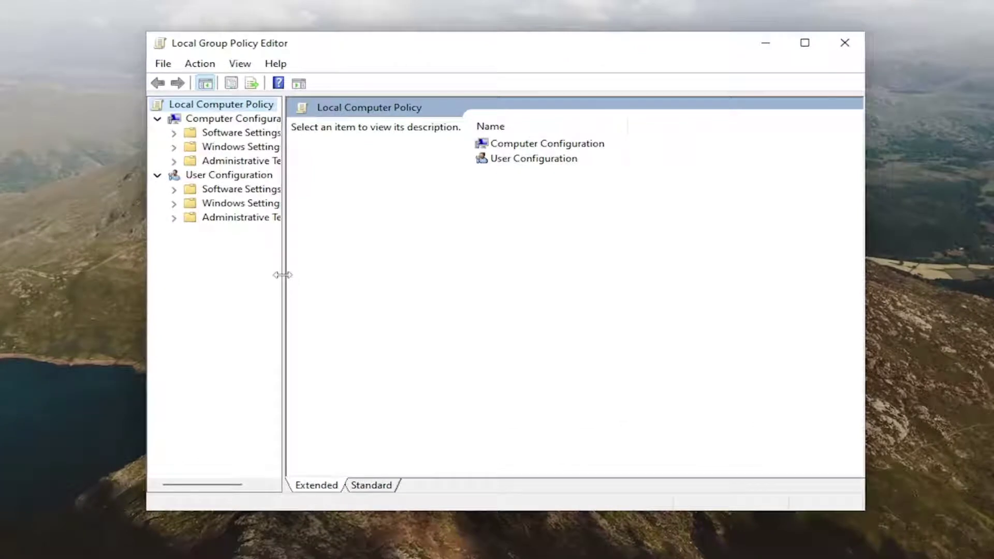
pyautogui.moveTo(311, 259); pyautogui.dragTo(356, 259)
# Browse Administrative Templates > Windows Components > Windows Update > Manage end user experience and open Configure Automatic Updates
pyautogui.doubleClick(277, 164)
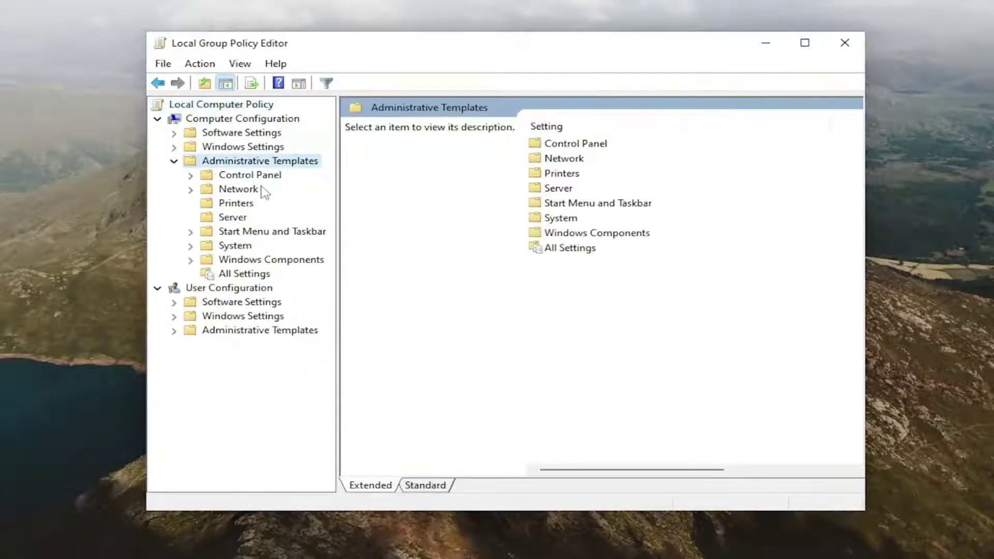
pyautogui.doubleClick(228, 260)
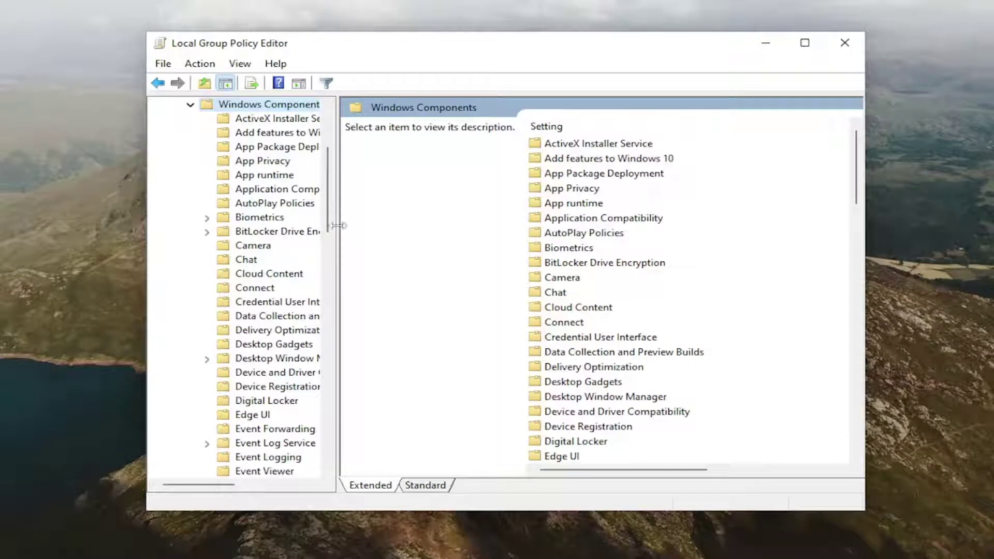
pyautogui.moveTo(337, 227); pyautogui.dragTo(396, 231)
pyautogui.scroll(-19, 231, 326)
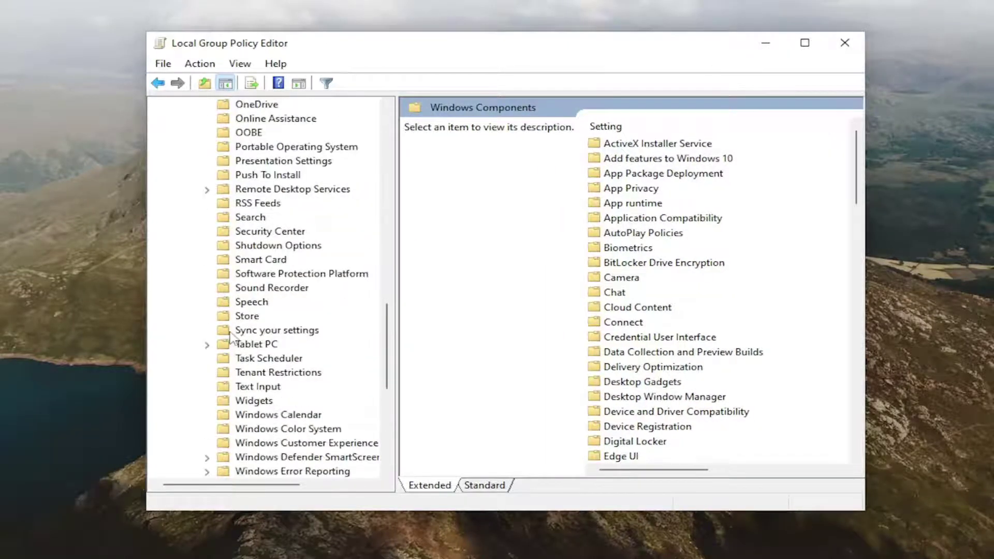
pyautogui.scroll(-5, 254, 463)
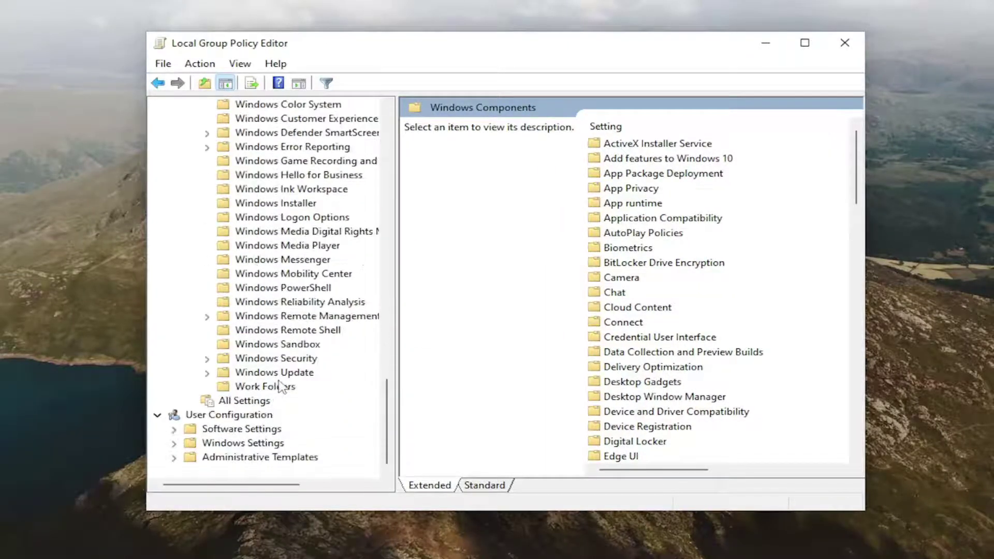
pyautogui.click(282, 358)
pyautogui.click(279, 375)
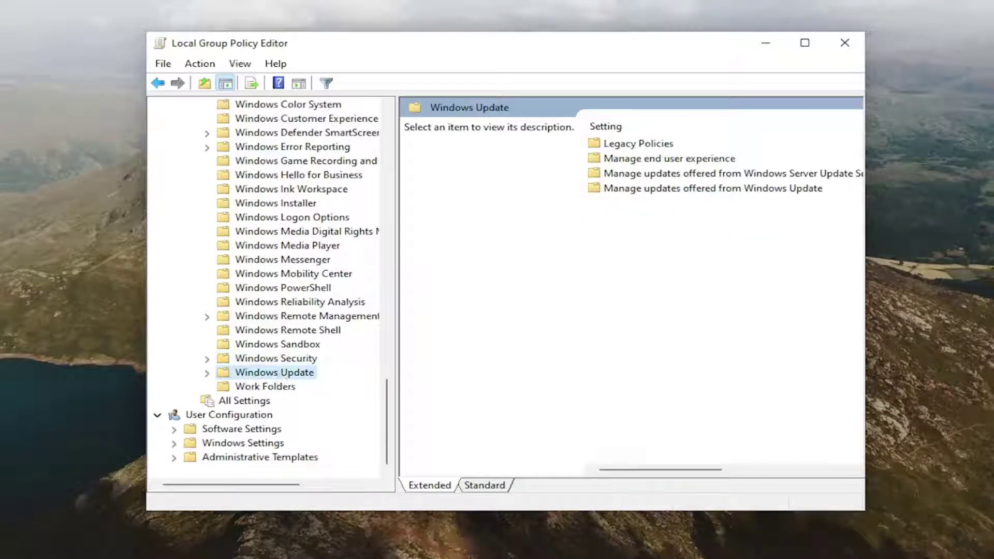
pyautogui.doubleClick(286, 374)
pyautogui.click(642, 160)
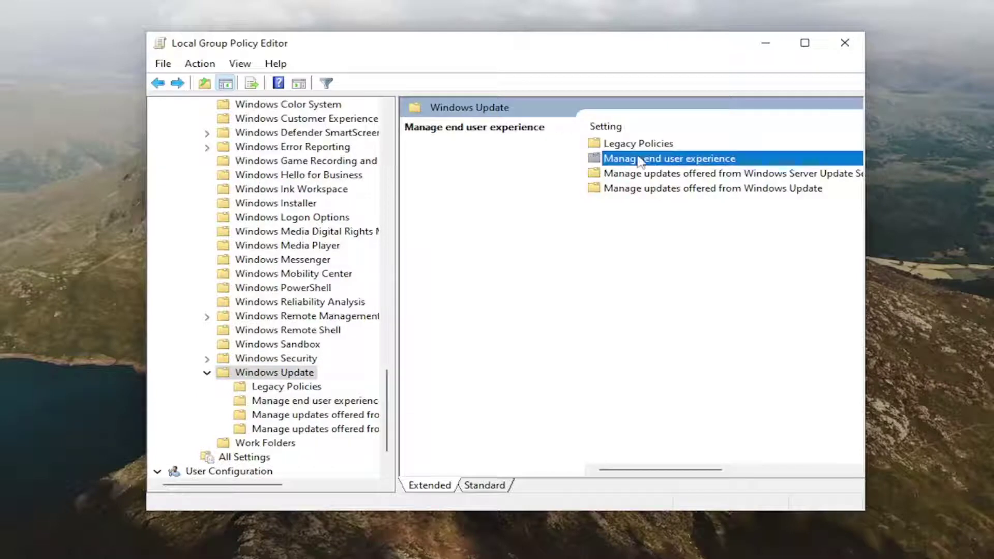
pyautogui.doubleClick(666, 164)
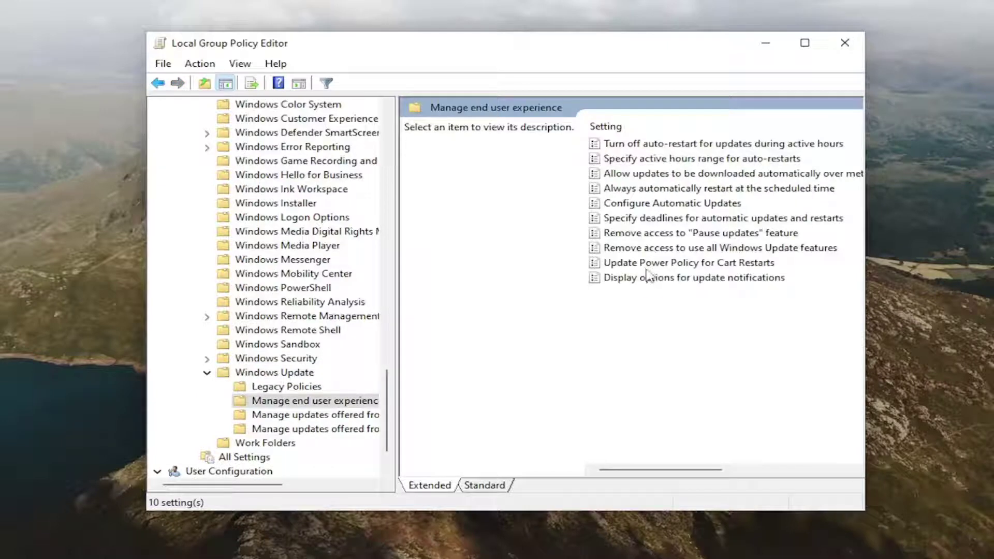
pyautogui.doubleClick(646, 207)
# Drag the Configure Automatic Updates dialog to the centre of the screen over the editor
pyautogui.moveTo(356, 111); pyautogui.dragTo(757, 267)
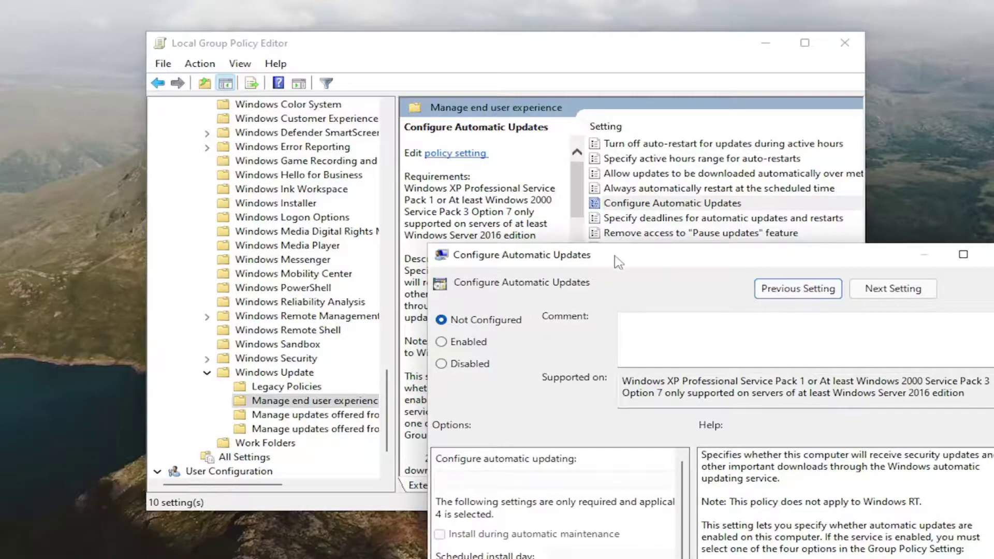
pyautogui.moveTo(618, 257); pyautogui.dragTo(422, 57)
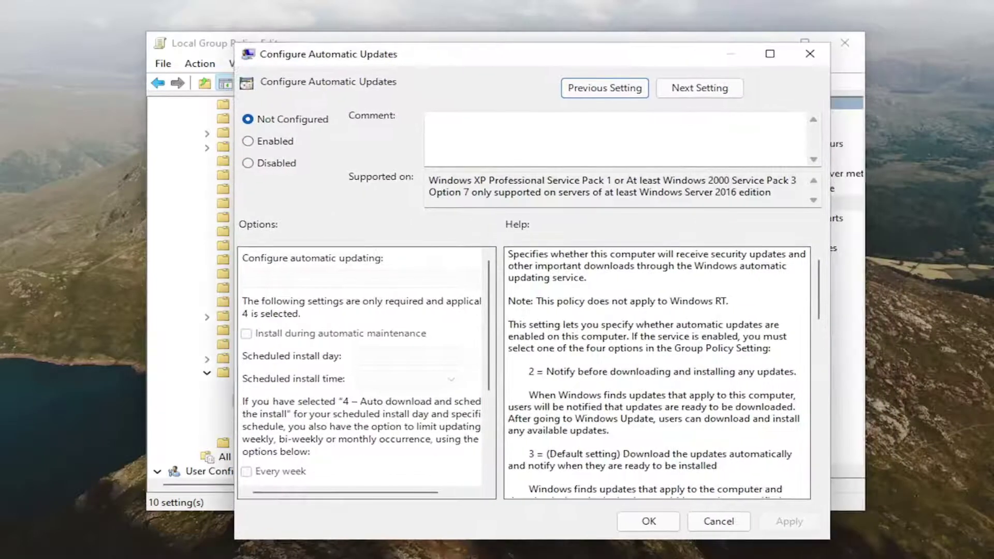
# Select Enabled and drop down the Configure automatic updating mode list
pyautogui.click(276, 146)
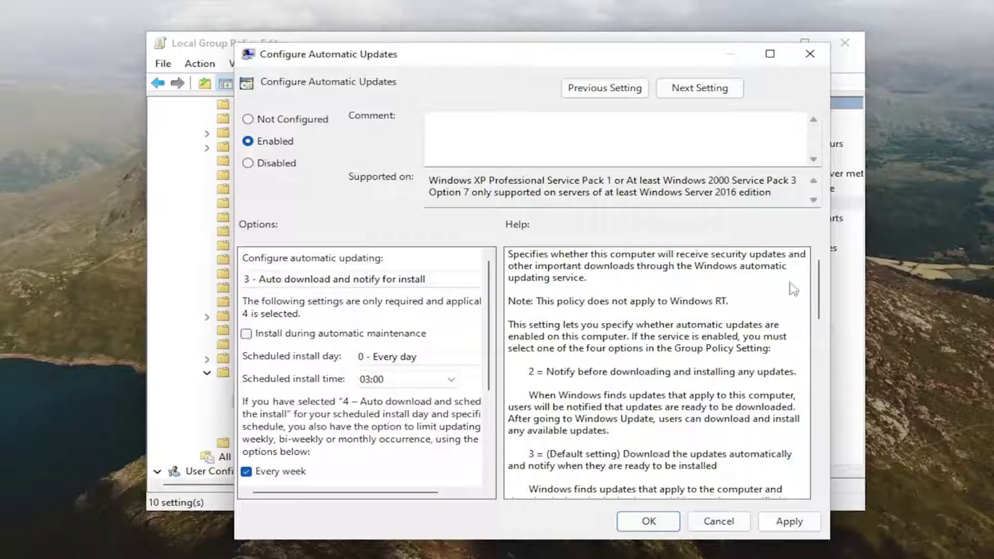
pyautogui.click(422, 281)
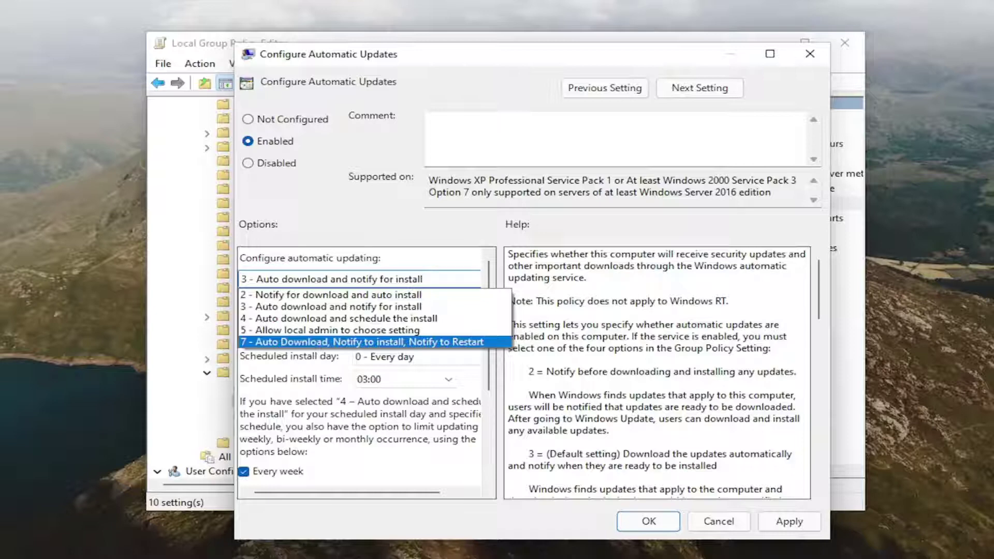
# Step through the automatic updating modes with the arrow keys while reading the Help text
pyautogui.press('Up')
pyautogui.press('Up')
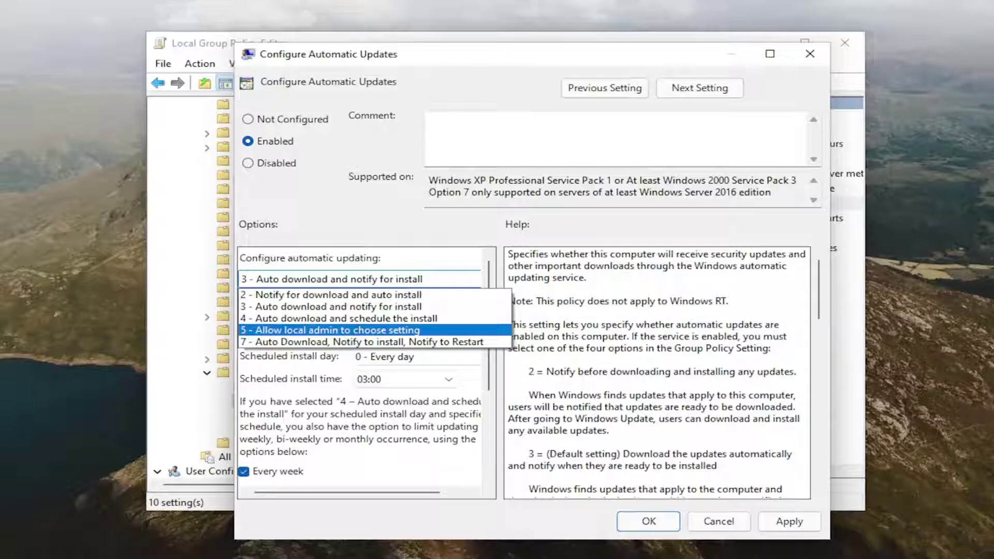
pyautogui.press('Down')
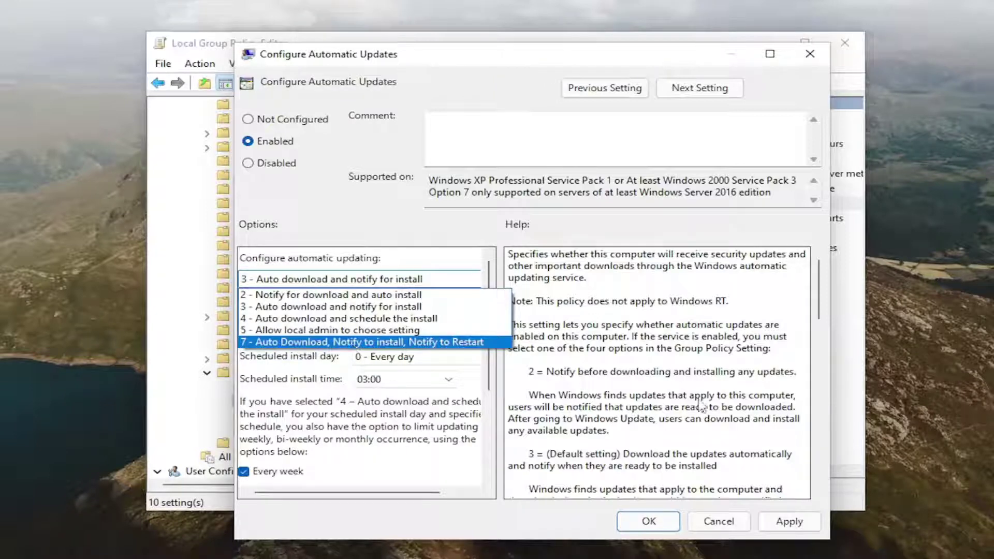
pyautogui.scroll(-10, 683, 394)
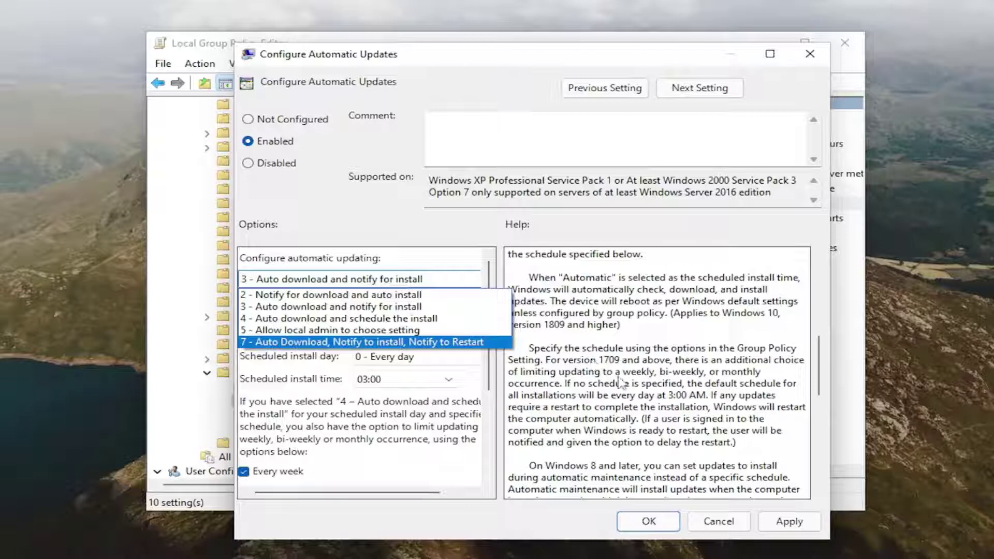
pyautogui.scroll(-4, 621, 389)
pyautogui.scroll(8, 617, 402)
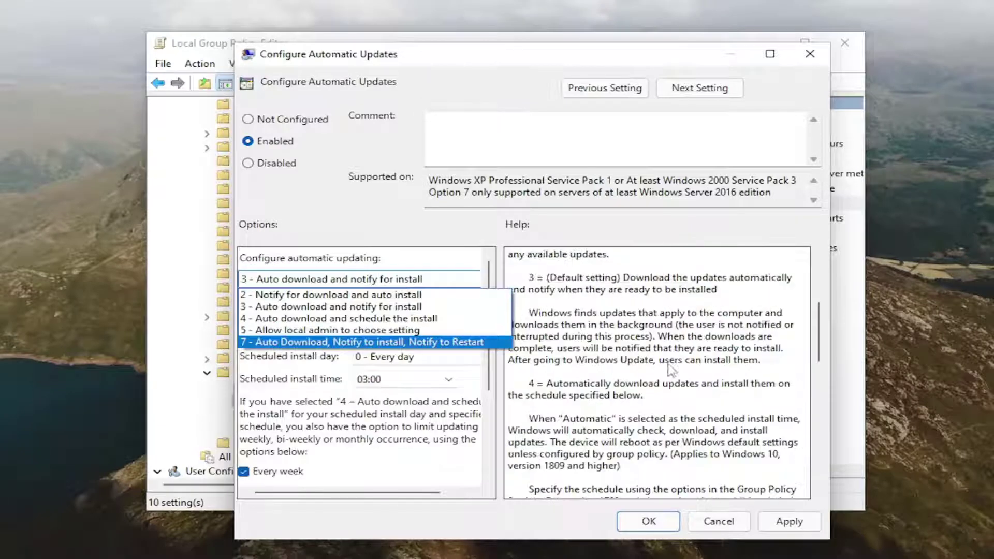
pyautogui.press('Up')
pyautogui.press('Up')
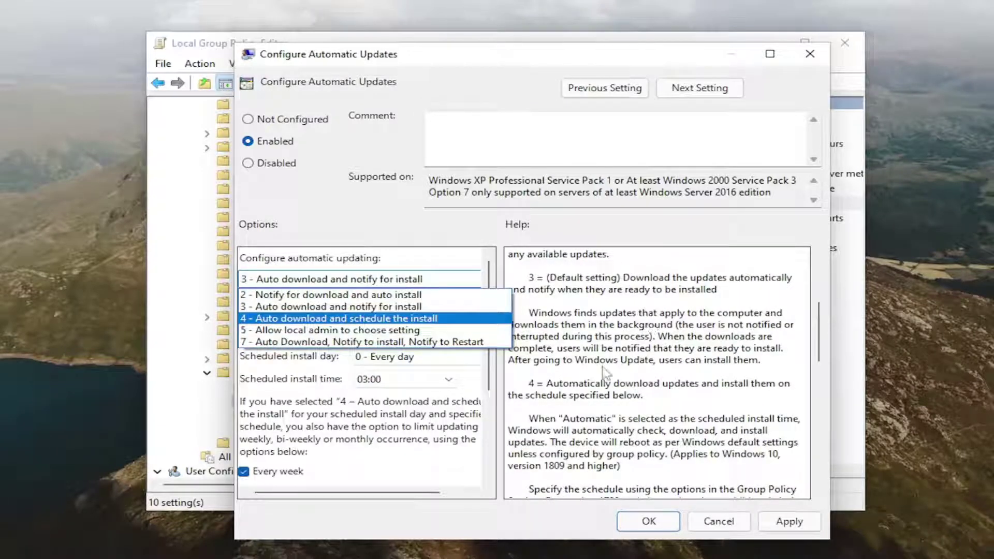
pyautogui.press('Up')
pyautogui.press('Down')
pyautogui.press('Down')
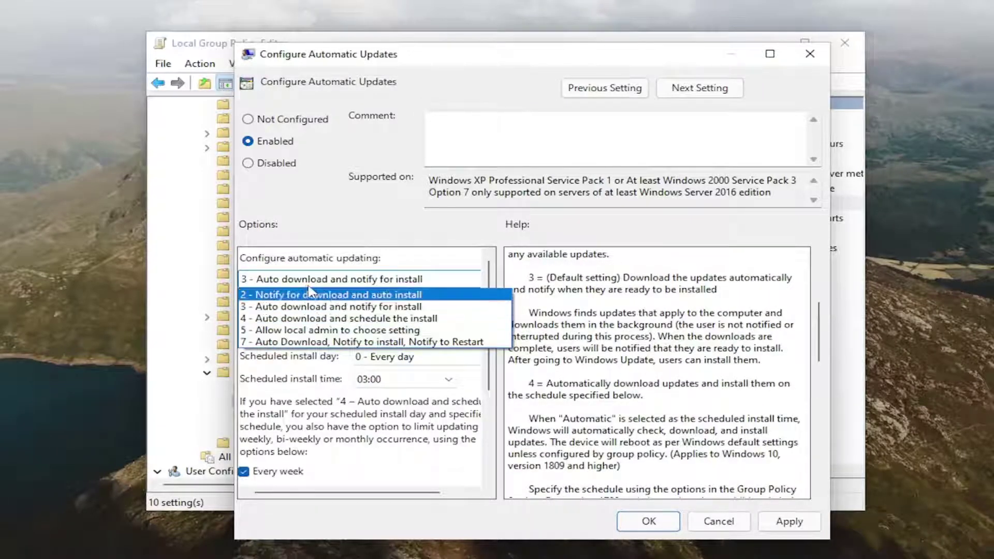
# Choose '2 - Notify for download and auto install', then apply and confirm with OK
pyautogui.click(273, 297)
pyautogui.click(305, 279)
pyautogui.click(430, 239)
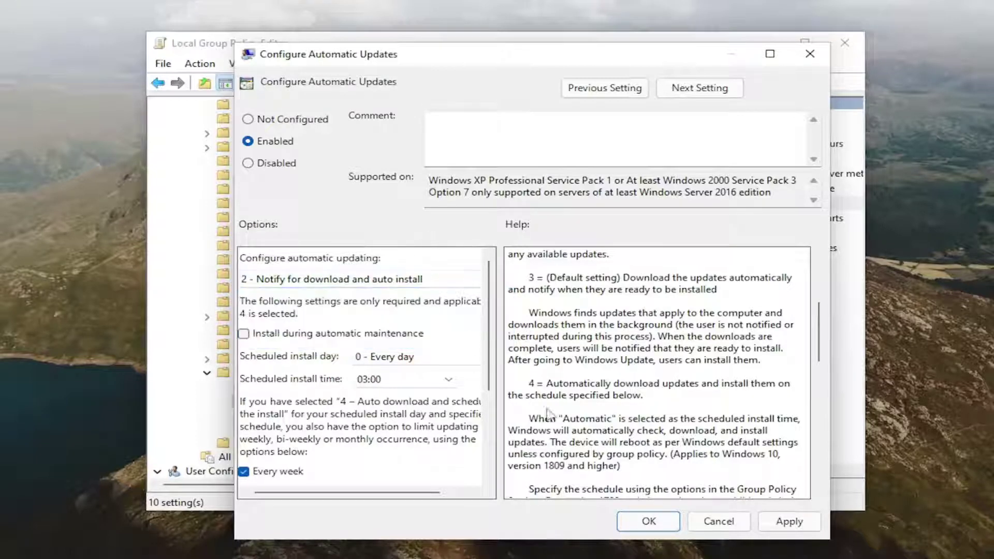
pyautogui.click(399, 281)
pyautogui.click(398, 283)
pyautogui.click(788, 521)
pyautogui.click(672, 526)
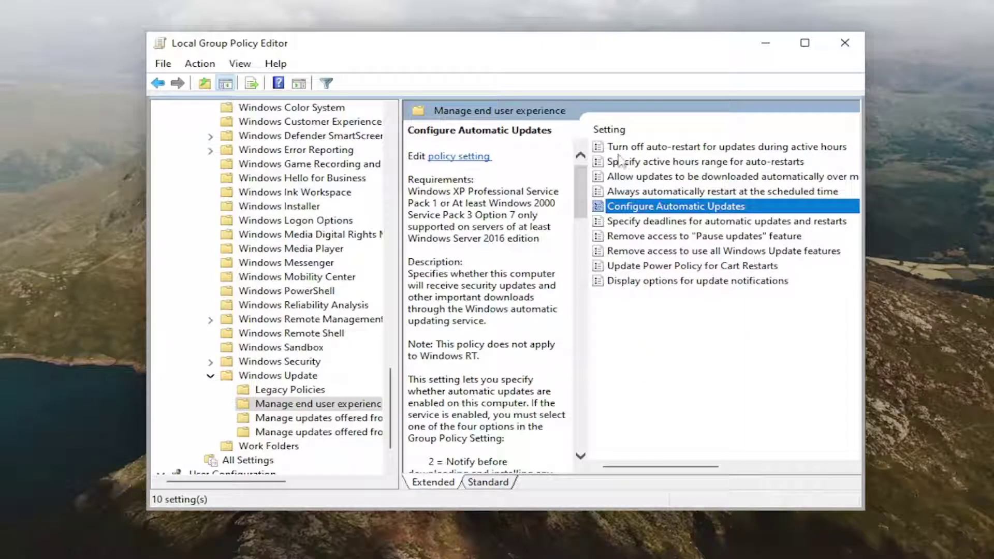
# Collapse the Windows Update, Windows Components, Administrative Templates and Computer Configuration folders
pyautogui.click(210, 376)
pyautogui.scroll(20, 235, 237)
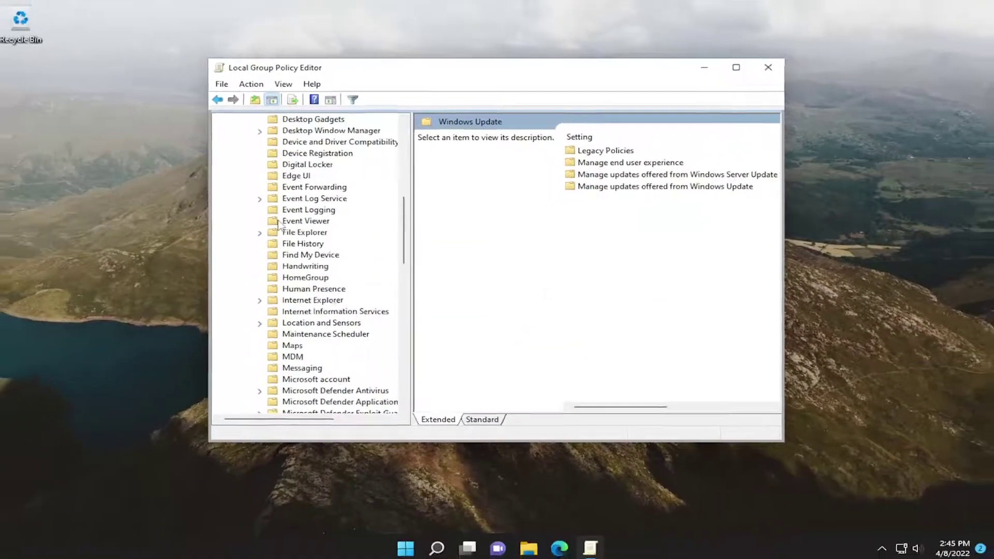
pyautogui.scroll(10, 278, 224)
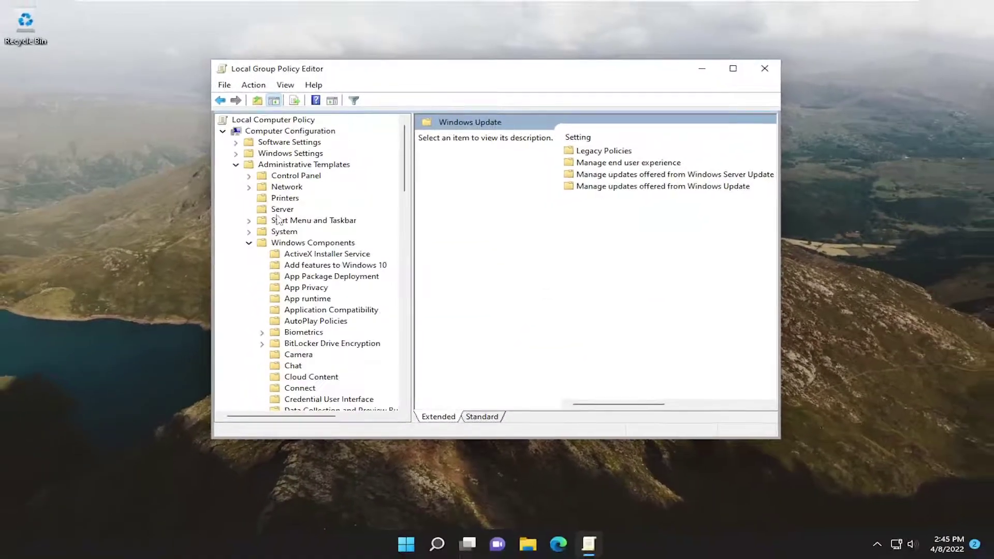
pyautogui.click(246, 244)
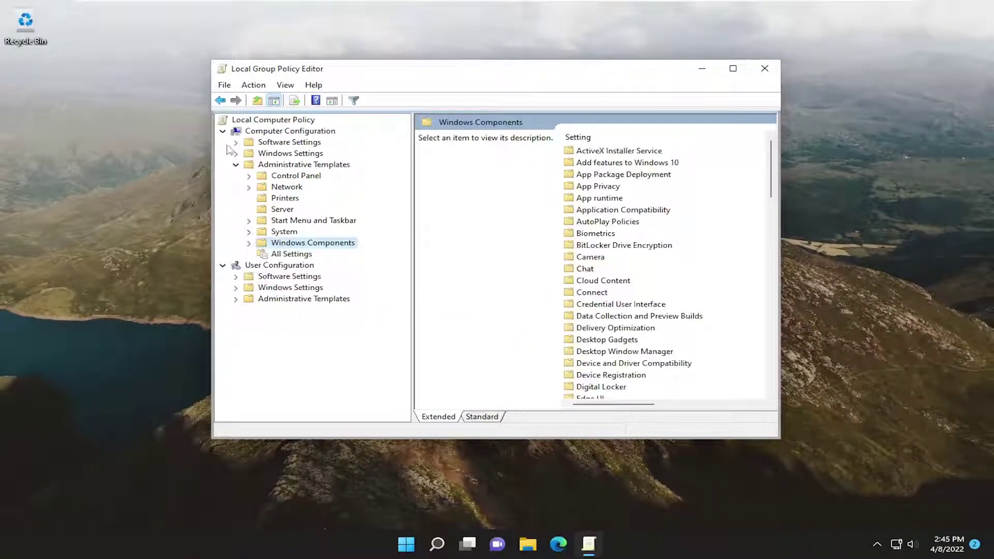
pyautogui.click(236, 164)
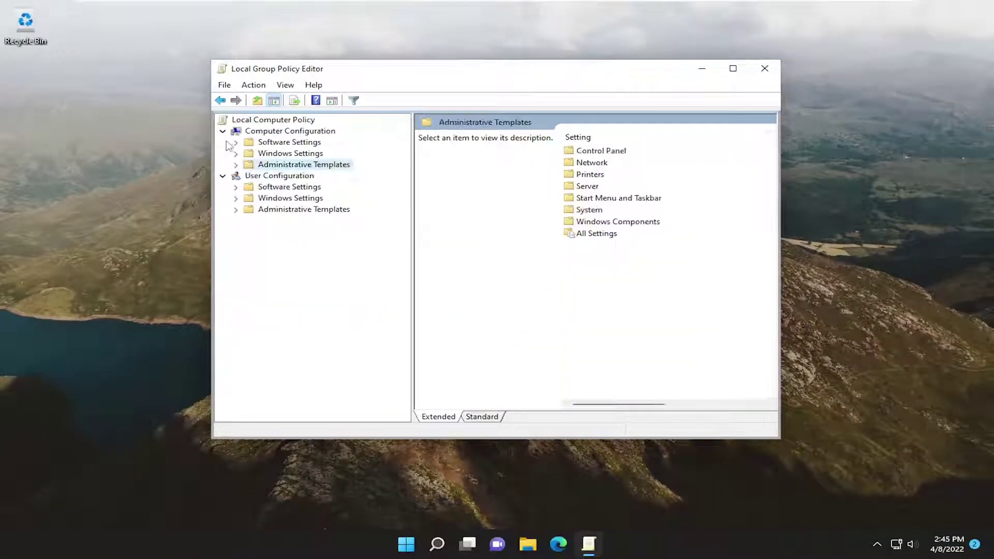
pyautogui.click(223, 131)
pyautogui.click(765, 69)
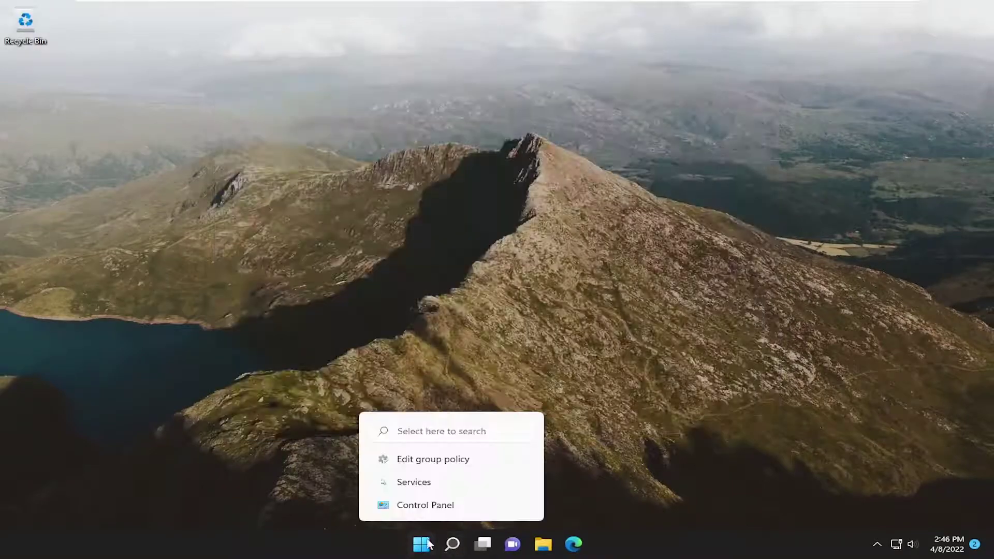